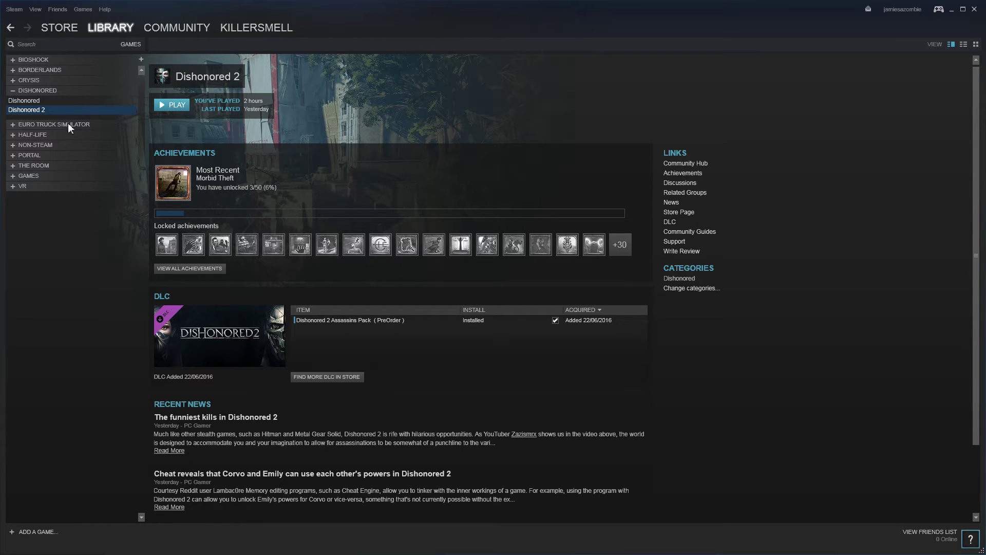
# Open Dishonored 2's Properties on the Betas tab and expand the list of available betas.
pyautogui.rightClick(41, 113)
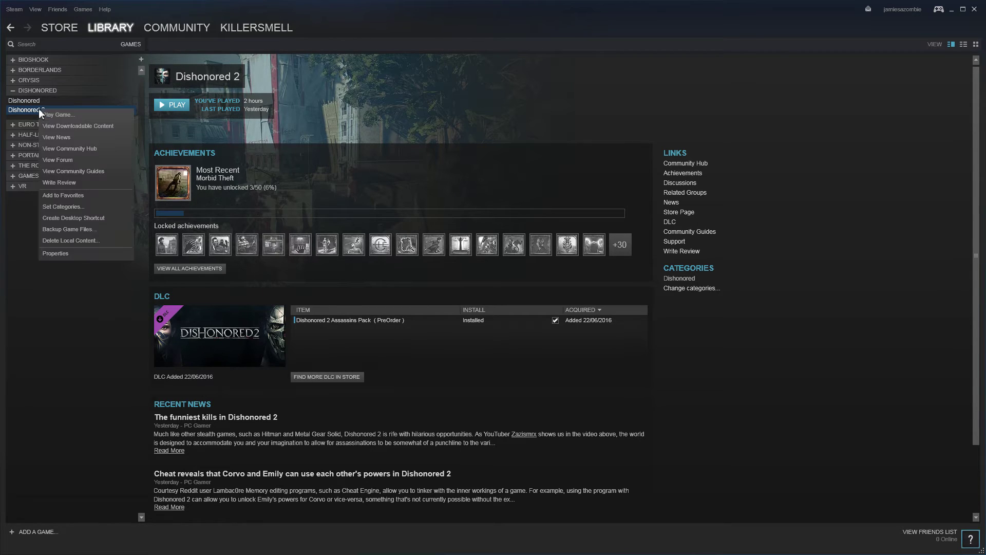
pyautogui.click(66, 254)
pyautogui.click(582, 134)
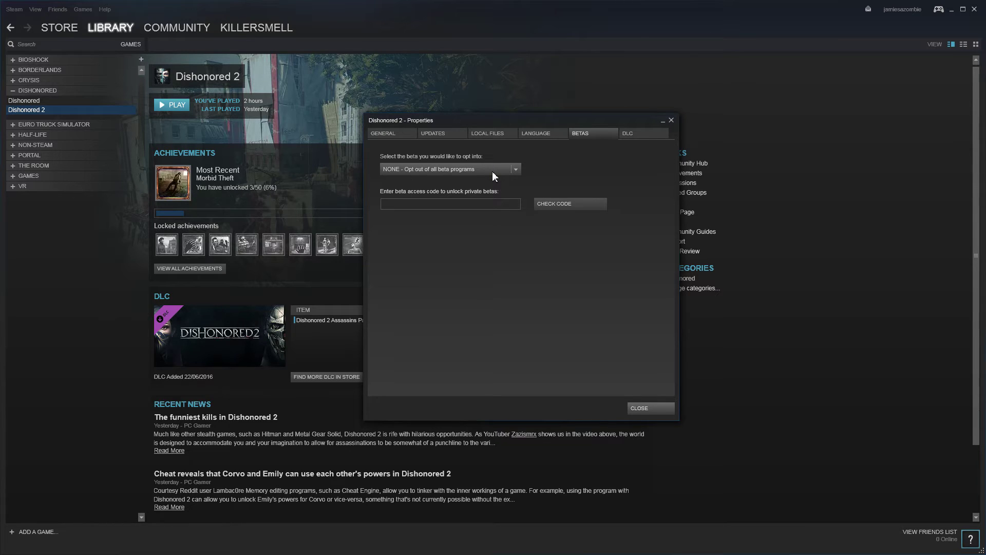
pyautogui.click(453, 206)
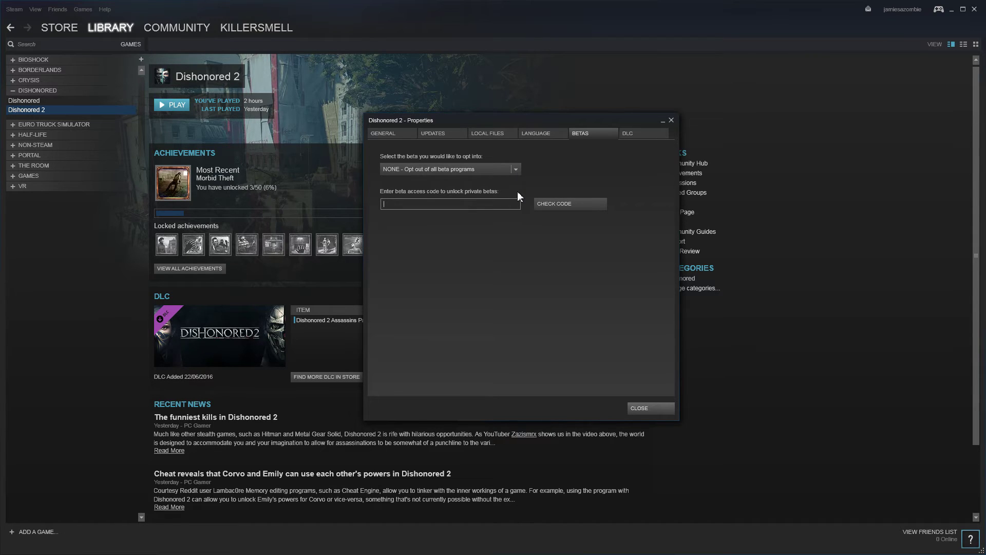
pyautogui.click(517, 169)
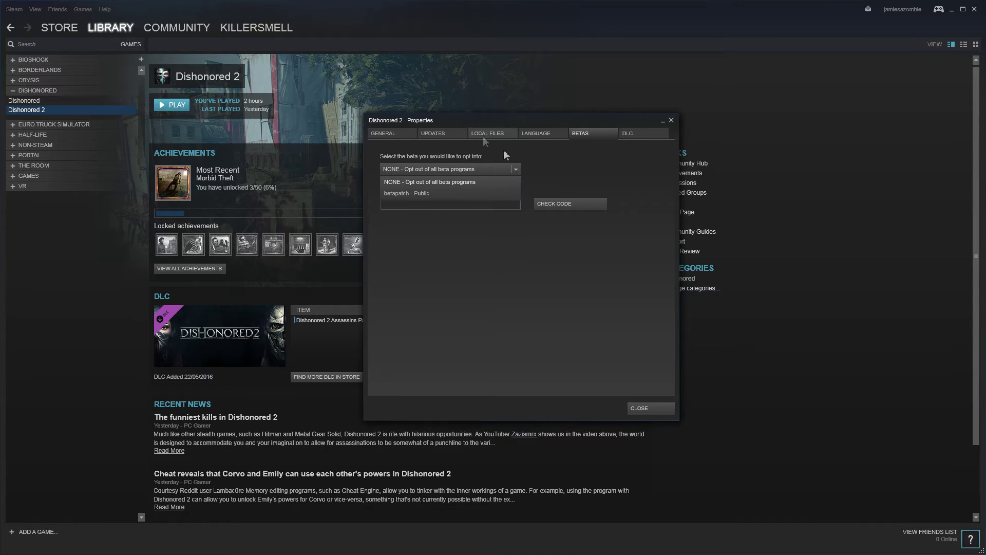
# Select the 'betapatch - Public' beta, close Properties, and watch the 6.4 GB update in Downloads.
pyautogui.click(422, 191)
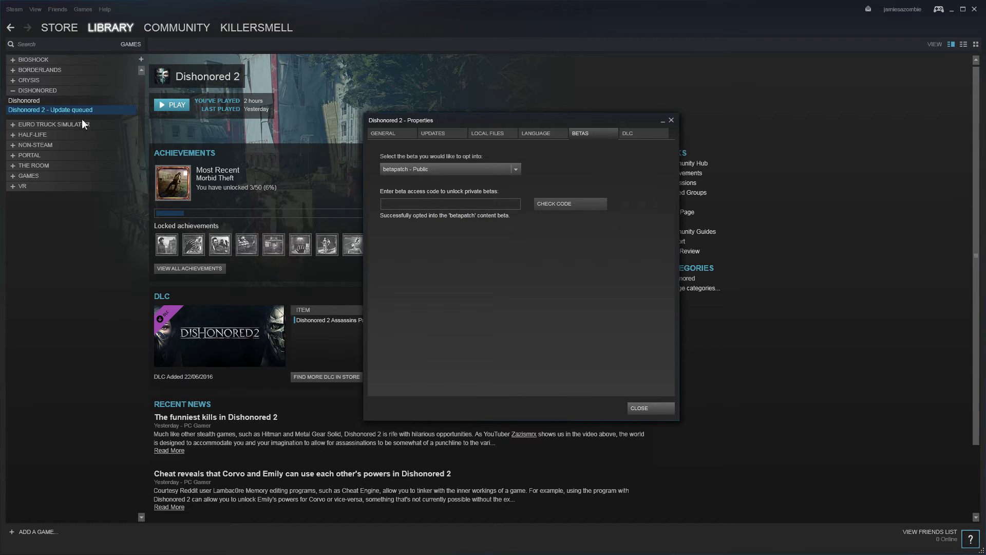
pyautogui.click(647, 408)
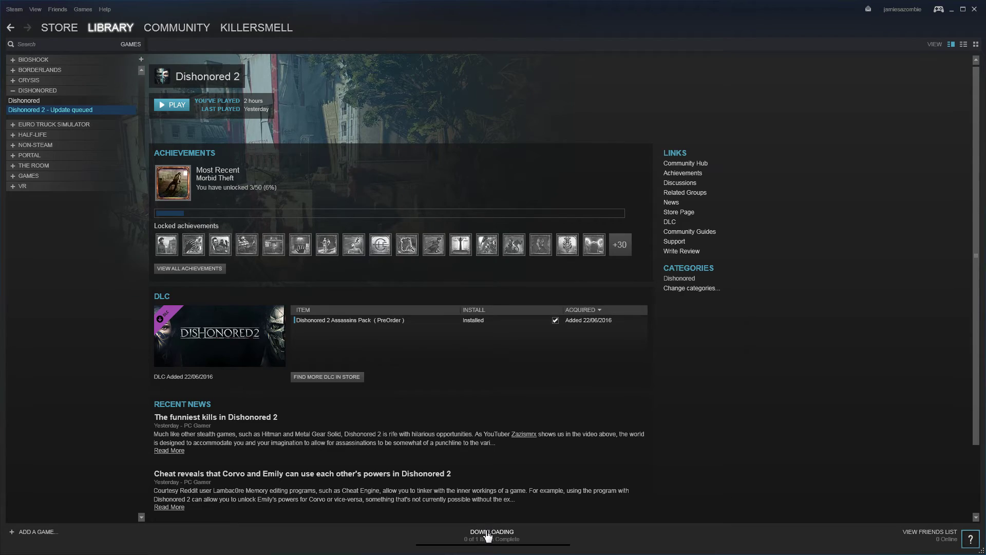
pyautogui.click(487, 535)
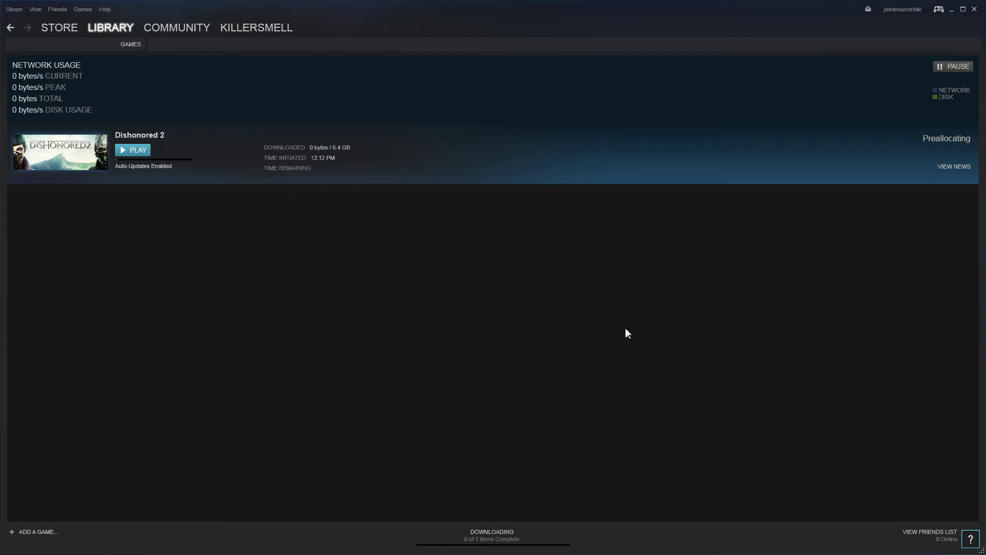